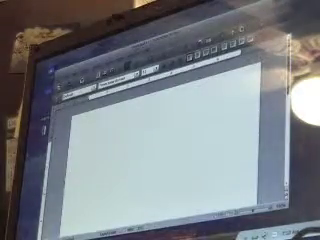
Step: Open the laptop's system information document from Writer's recent documents list
key(alt+f)
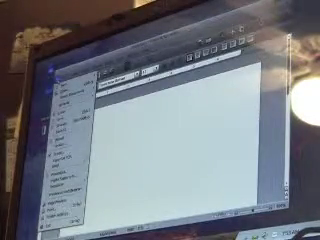
key(Right)
key(Left)
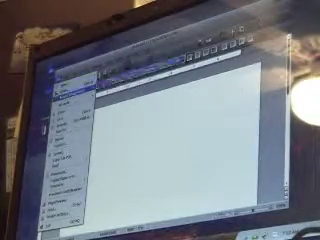
key(Escape)
key(ctrl+v)
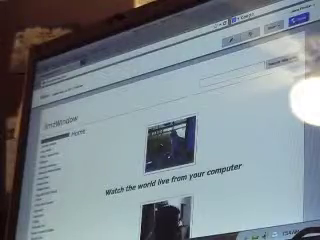
Step: Leave the webcam homepage for the desktop with its file and shortcut icons
key(super+d)
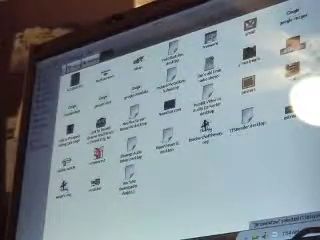